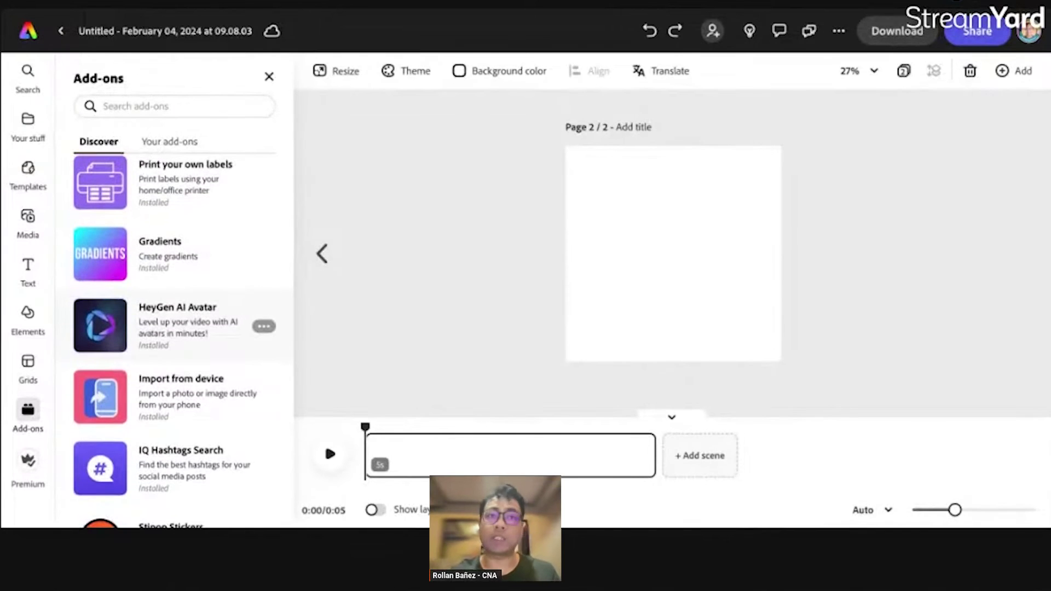
In the Gradients add-on, make a vertical cyan-to-#FF00FA gradient with both stops moved inward
click(164, 256)
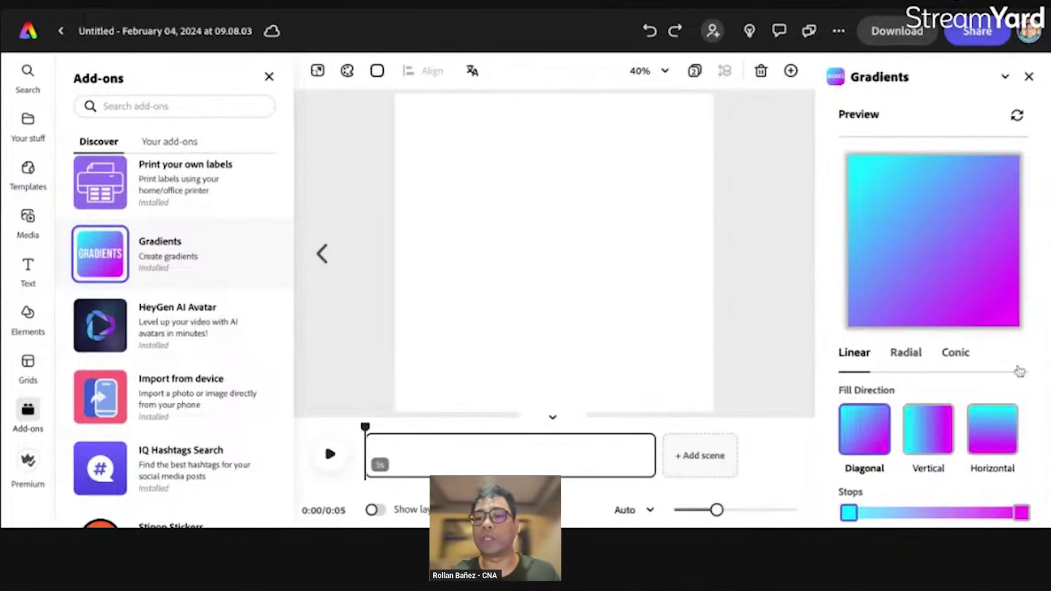
scroll(945, 280, down, 3)
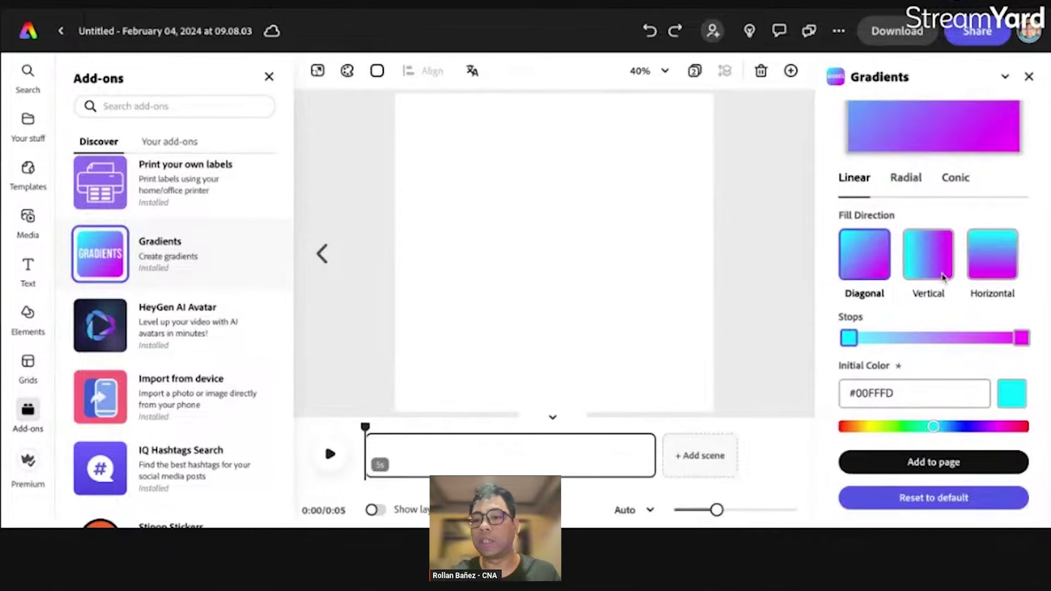
scroll(942, 277, up, 3)
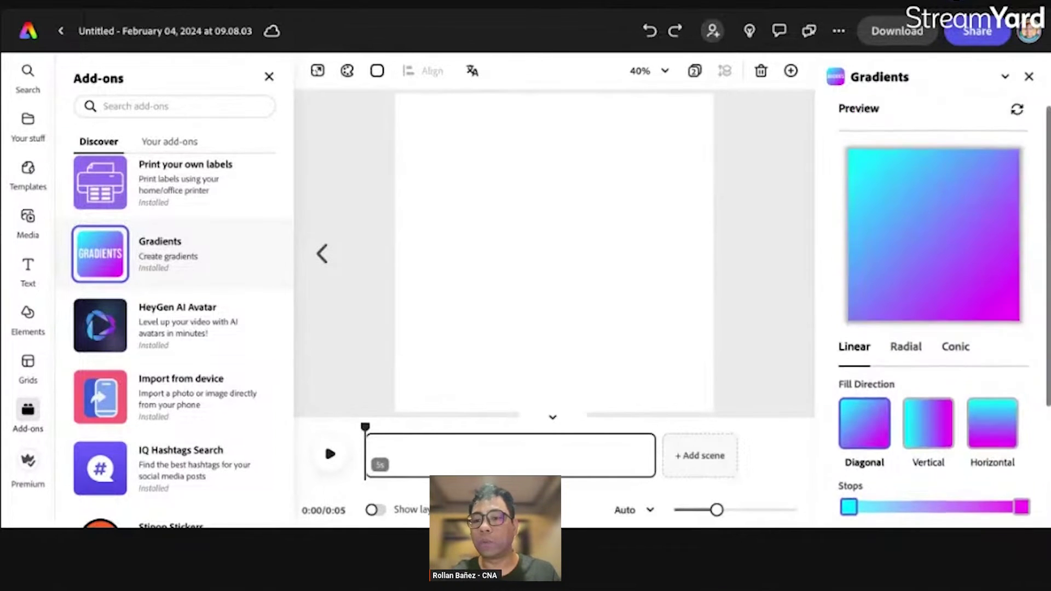
click(928, 404)
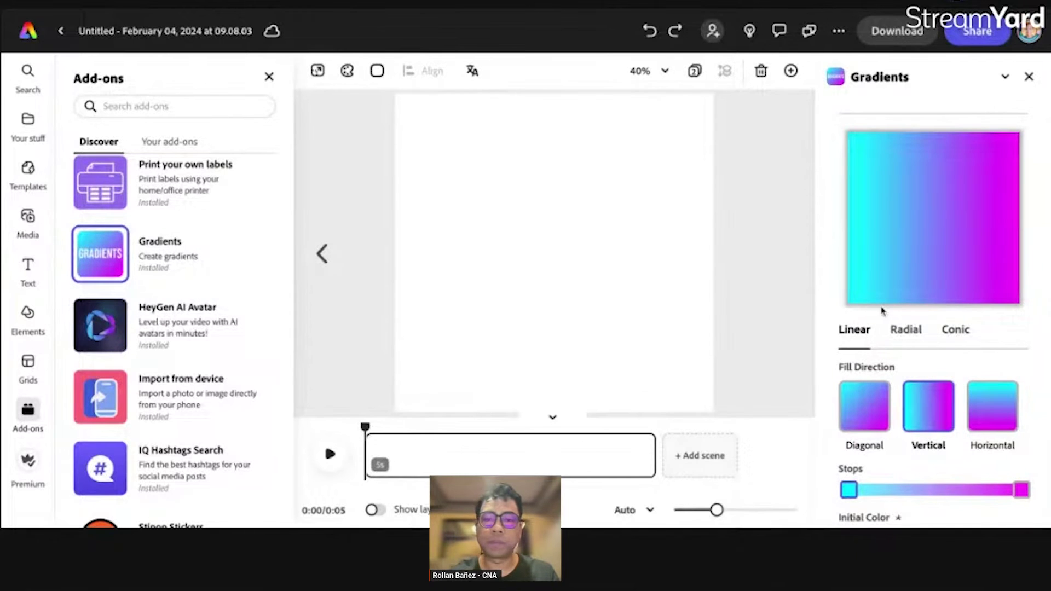
scroll(955, 405, down, 3)
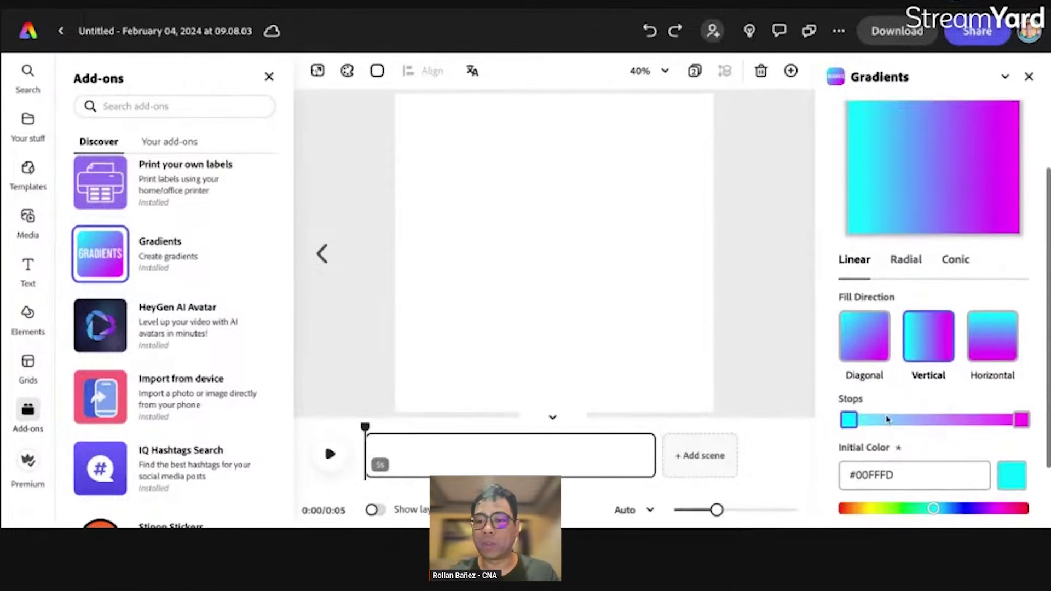
mouse_move(851, 420)
mouse_down()
mouse_move(876, 420)
mouse_move(864, 420)
mouse_up()
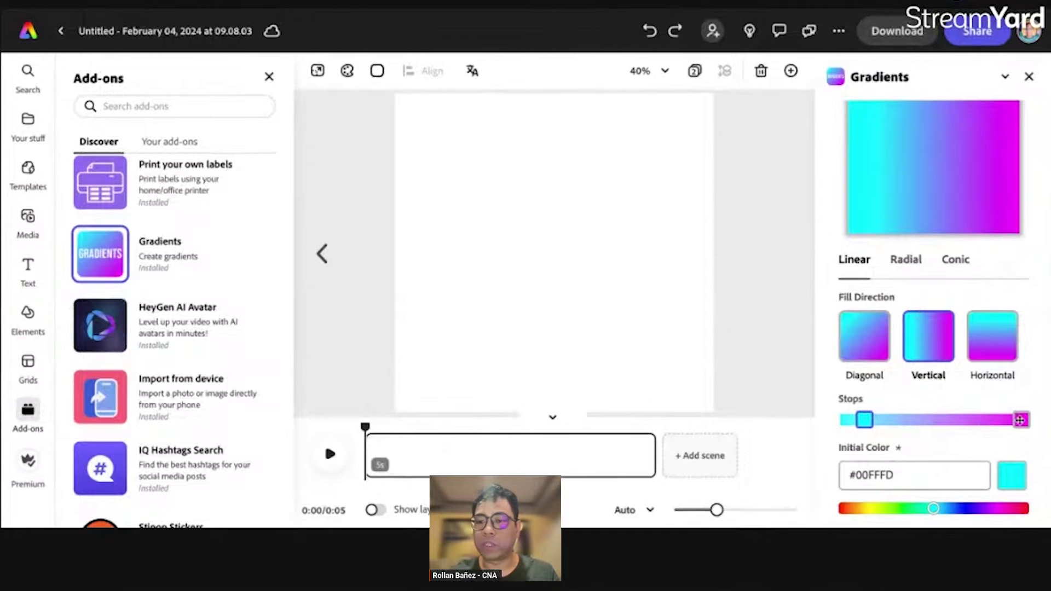
drag(1020, 421, 978, 421)
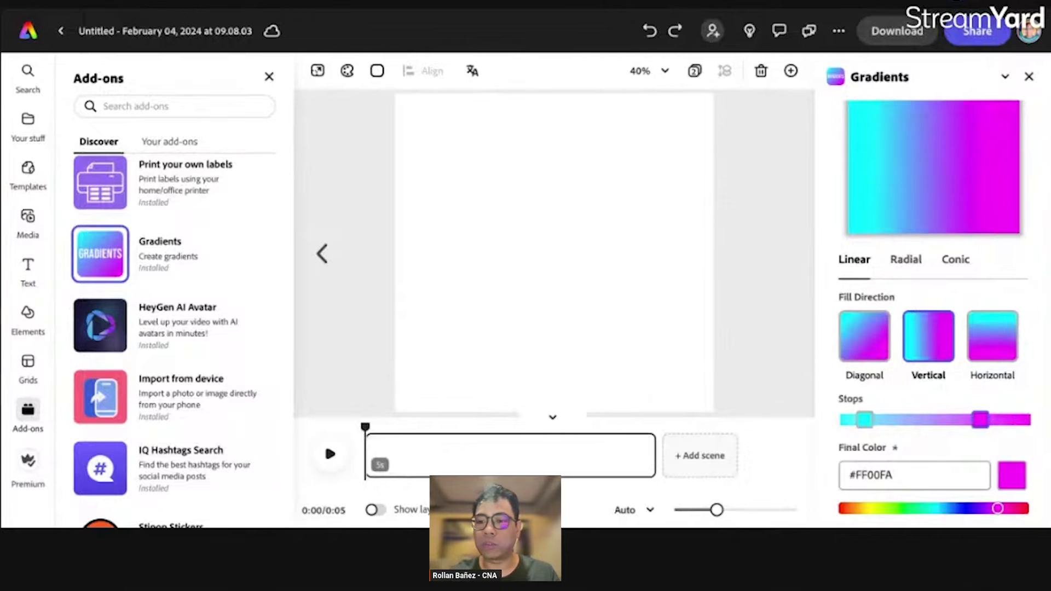
scroll(936, 328, down, 2)
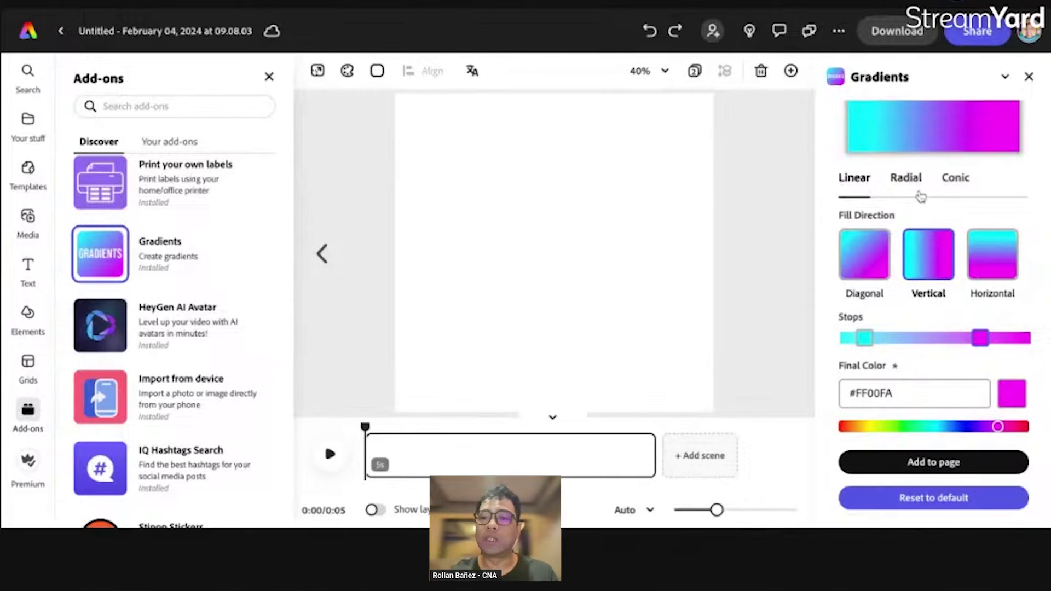
Make the gradient radial and set its final colour to red #FF0000
click(906, 178)
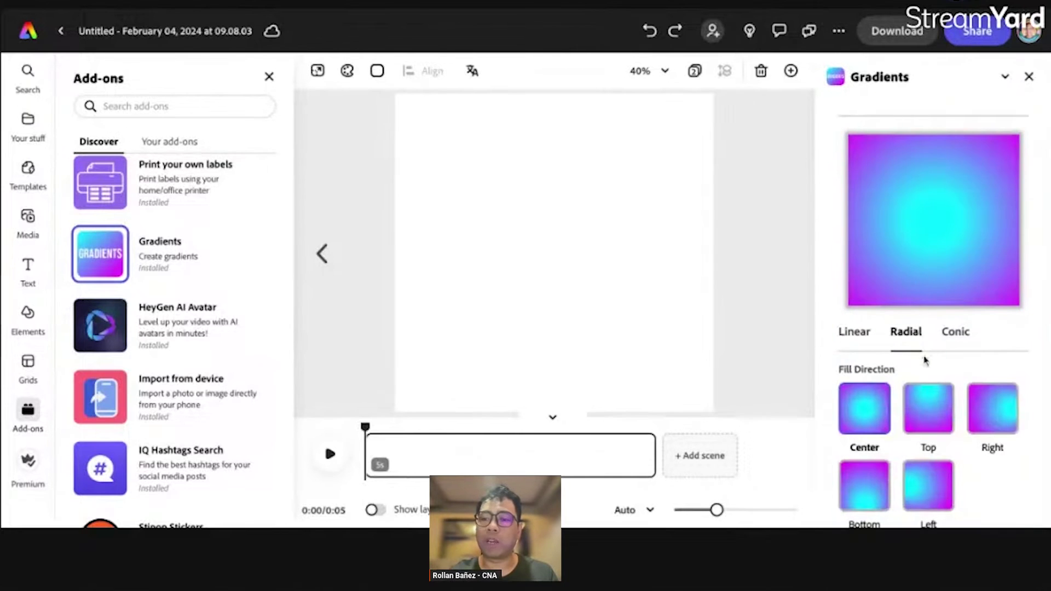
scroll(924, 383, down, 5)
scroll(925, 382, down, 5)
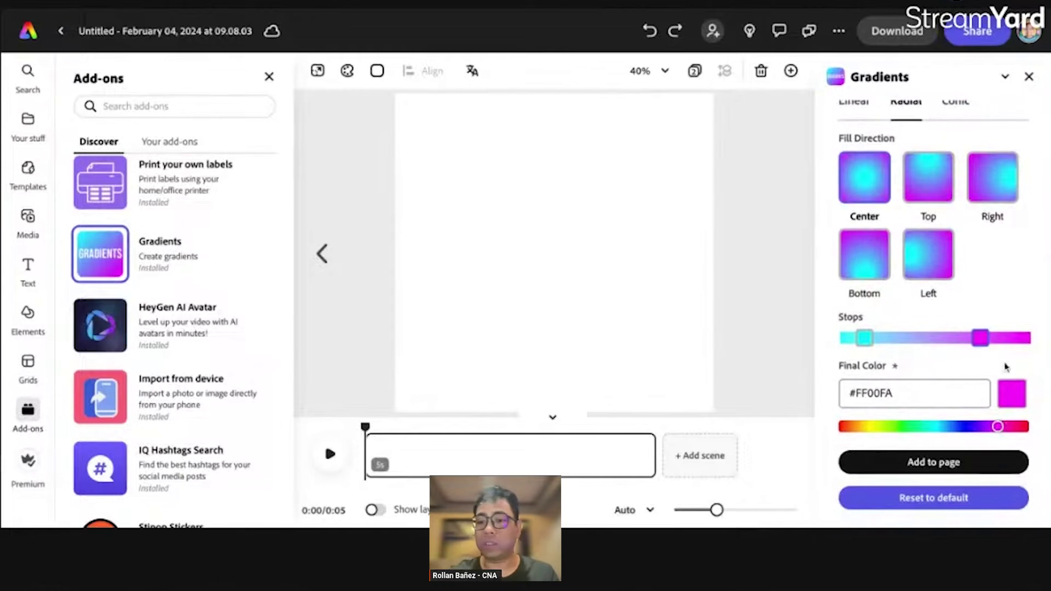
click(997, 429)
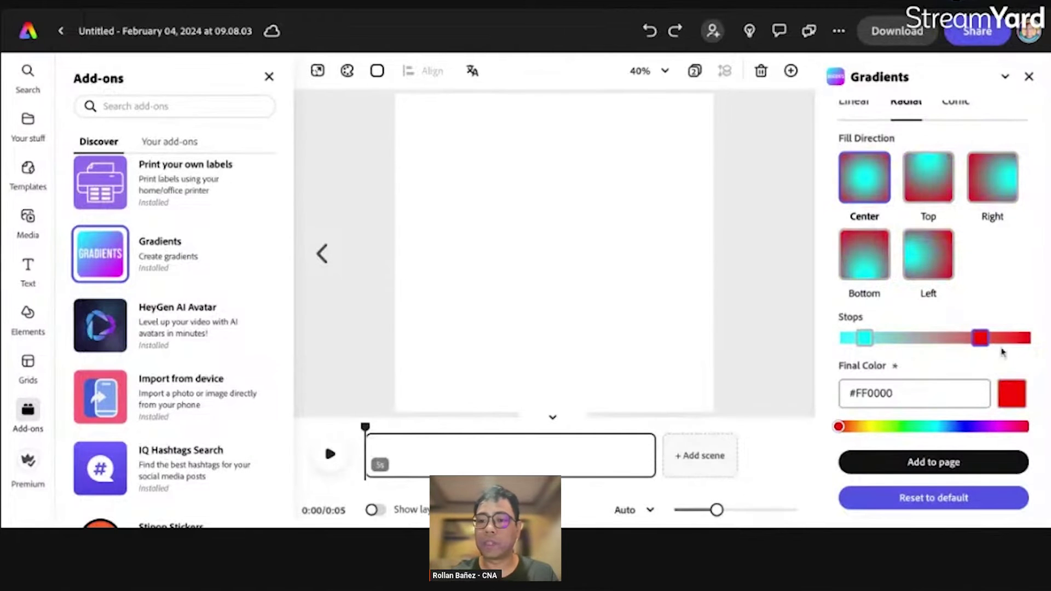
scroll(973, 225, up, 5)
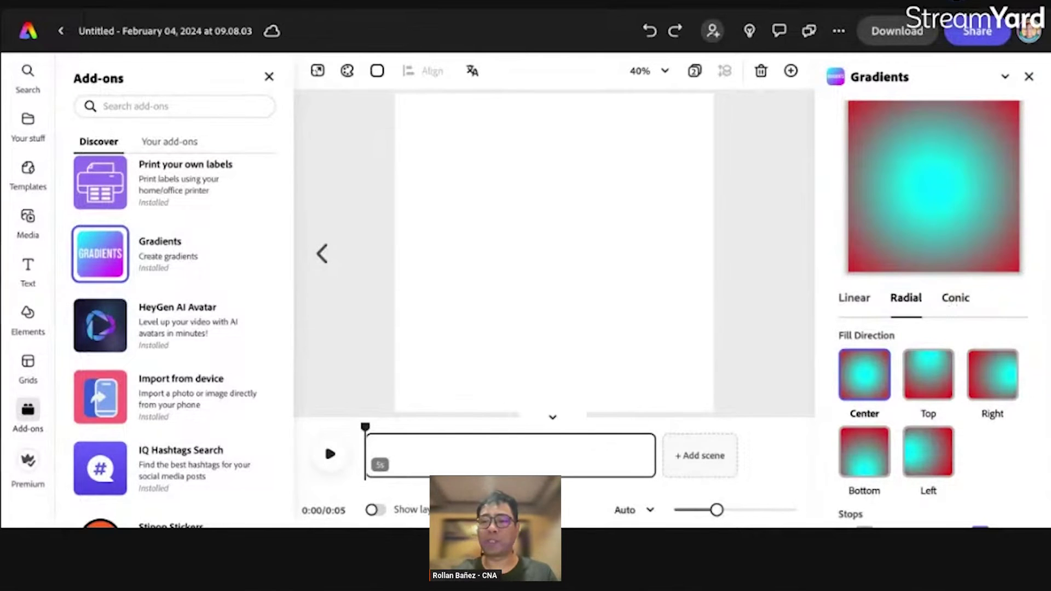
Preview the cyan-to-red gradient in the Conic style
click(955, 297)
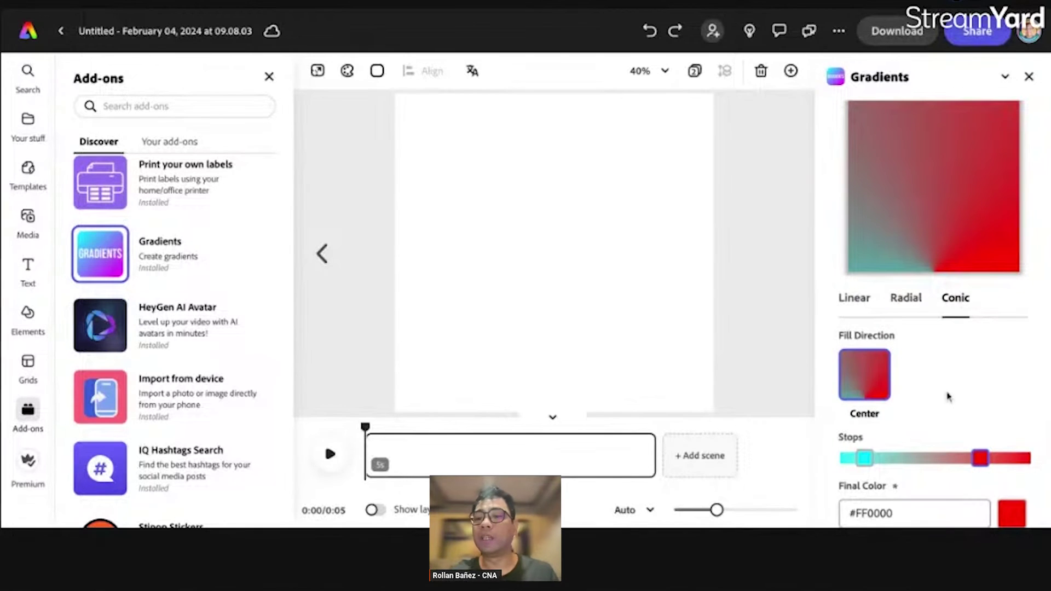
scroll(934, 392, down, 3)
scroll(934, 392, down, 1)
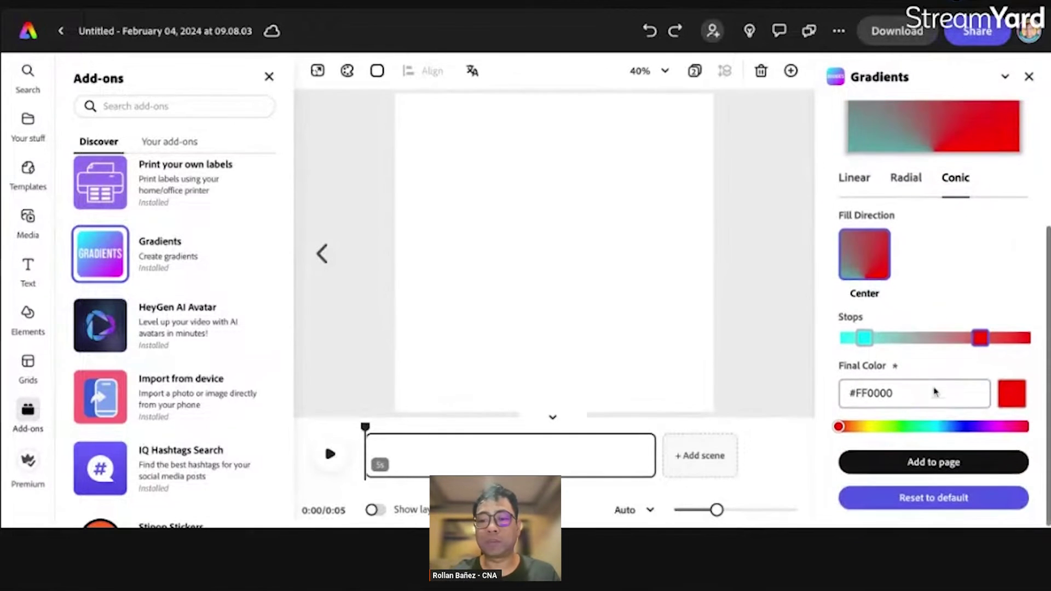
scroll(934, 392, up, 1)
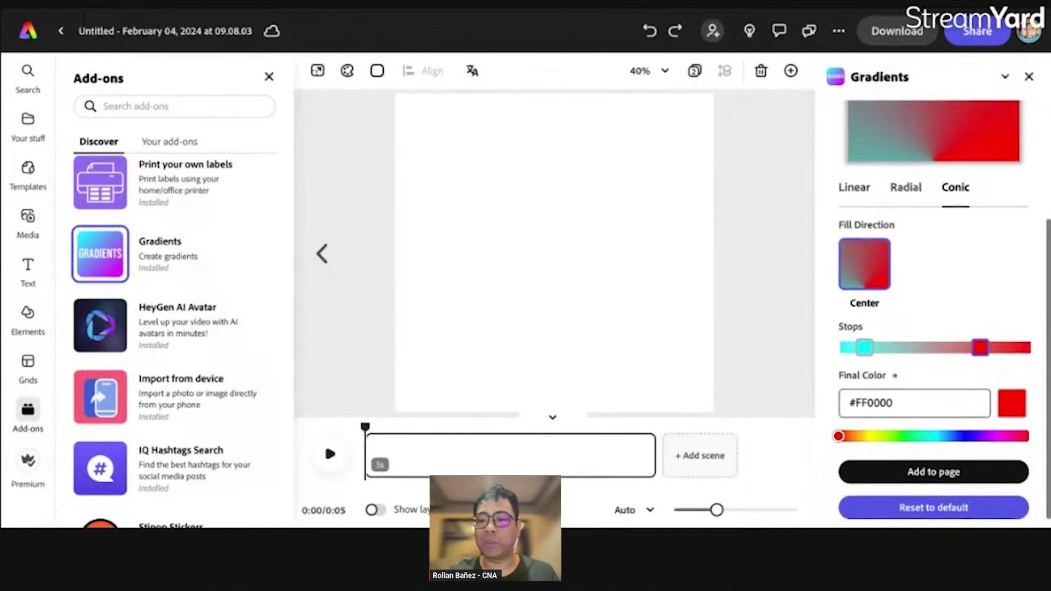
scroll(947, 282, up, 3)
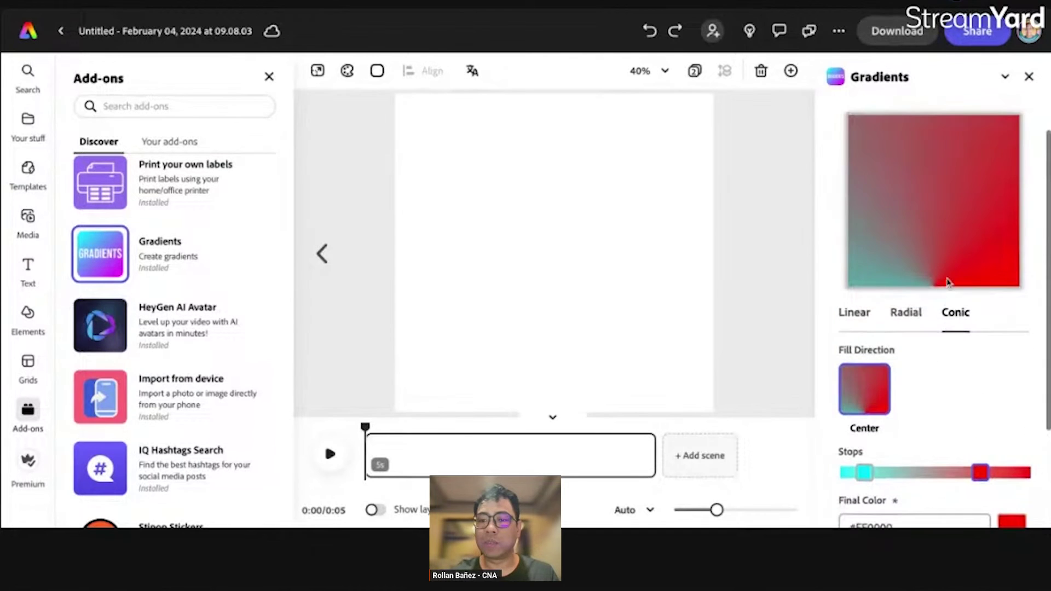
Return to the vertical linear cyan-to-red gradient and add it to the page
click(853, 312)
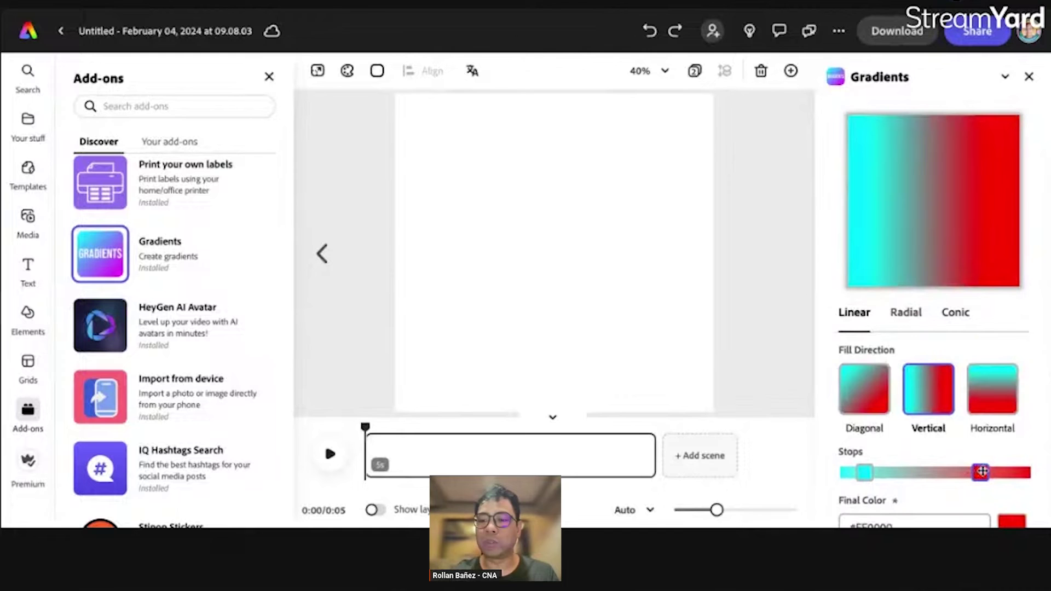
drag(982, 473, 1028, 472)
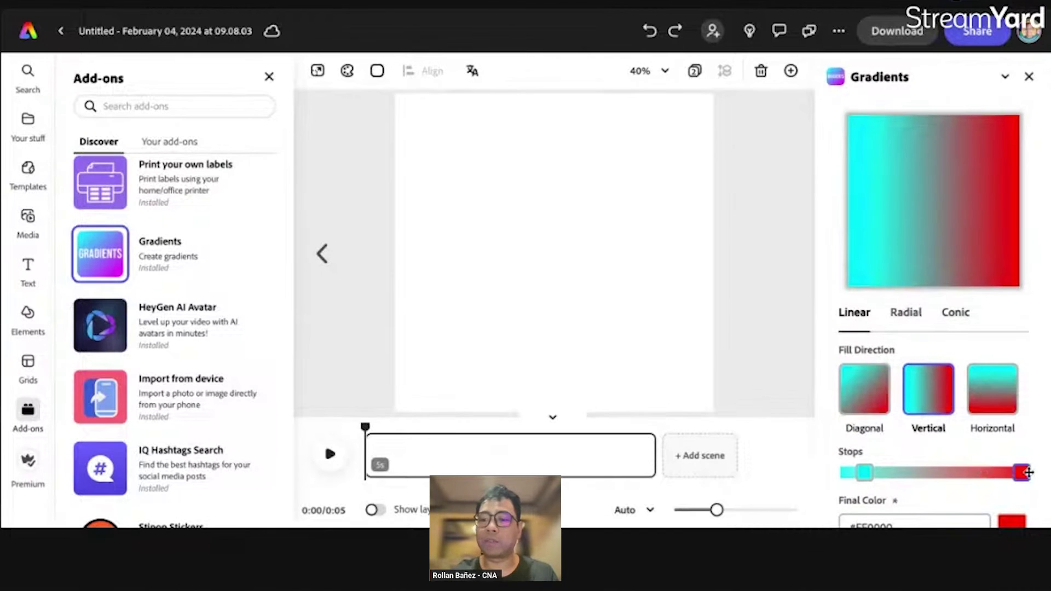
scroll(1018, 464, down, 2)
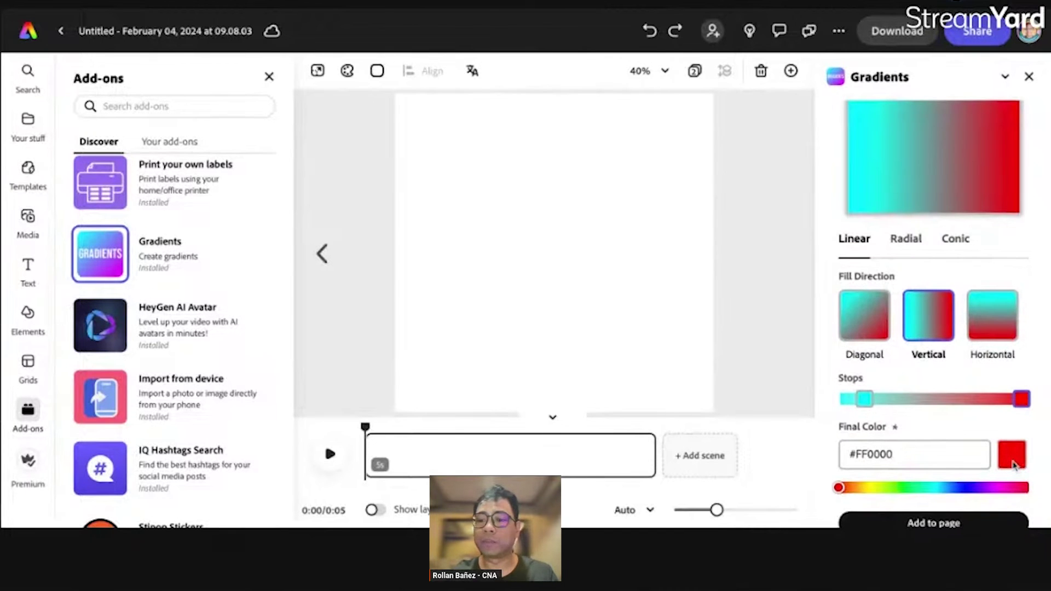
scroll(921, 491, down, 2)
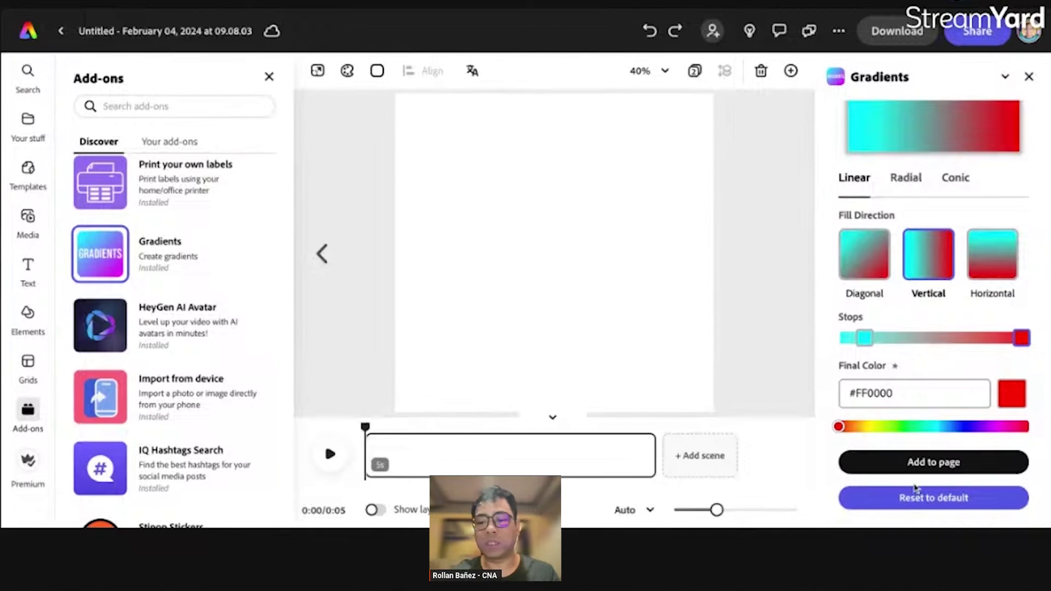
click(906, 463)
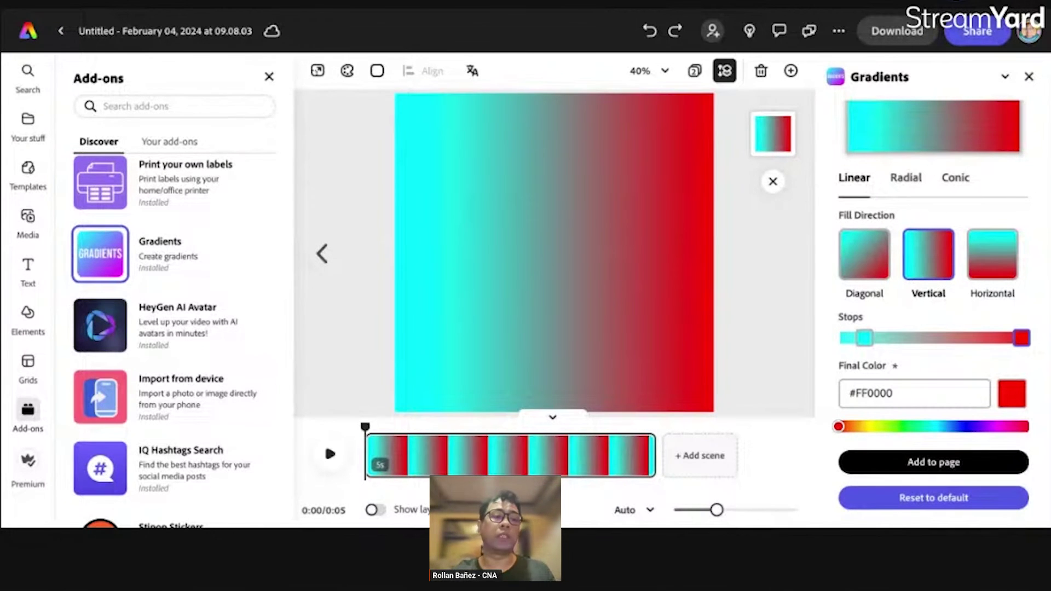
mouse_move(180, 254)
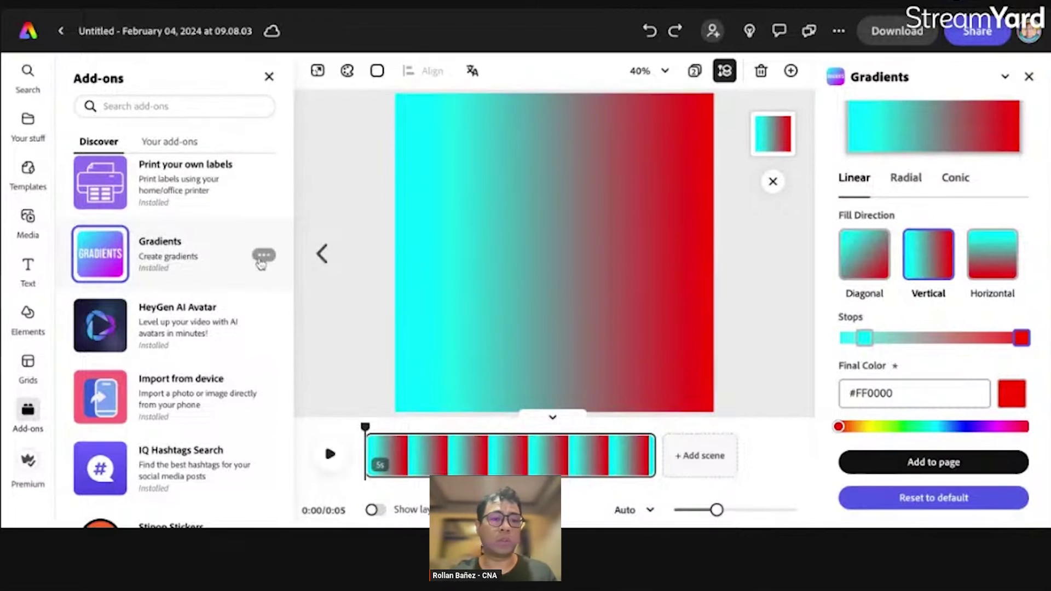
Review the Gradients add-on's Details from its card menu, then close the panel
click(264, 256)
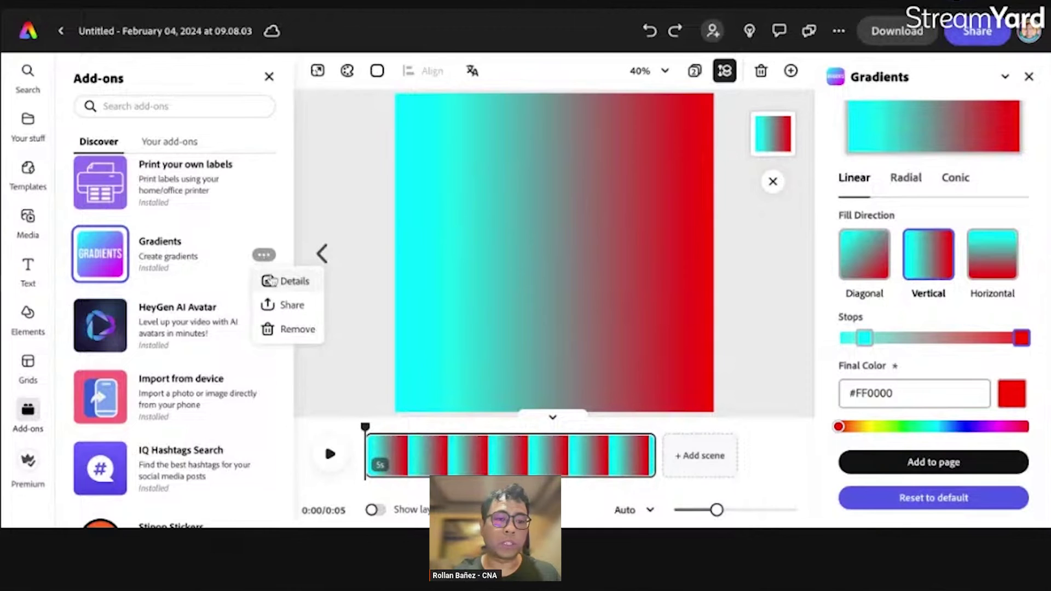
click(269, 282)
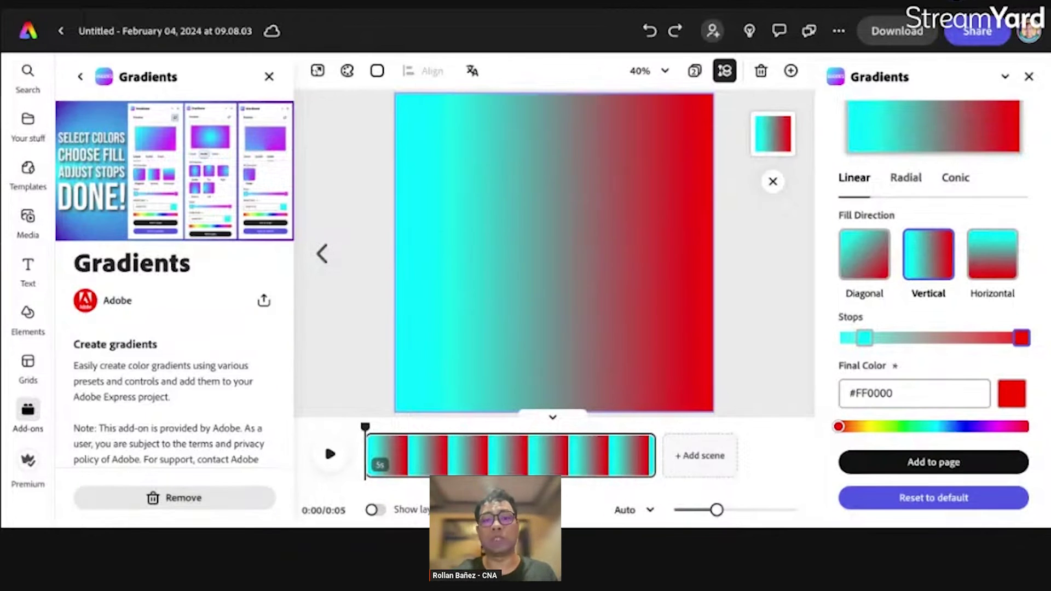
scroll(173, 288, down, 5)
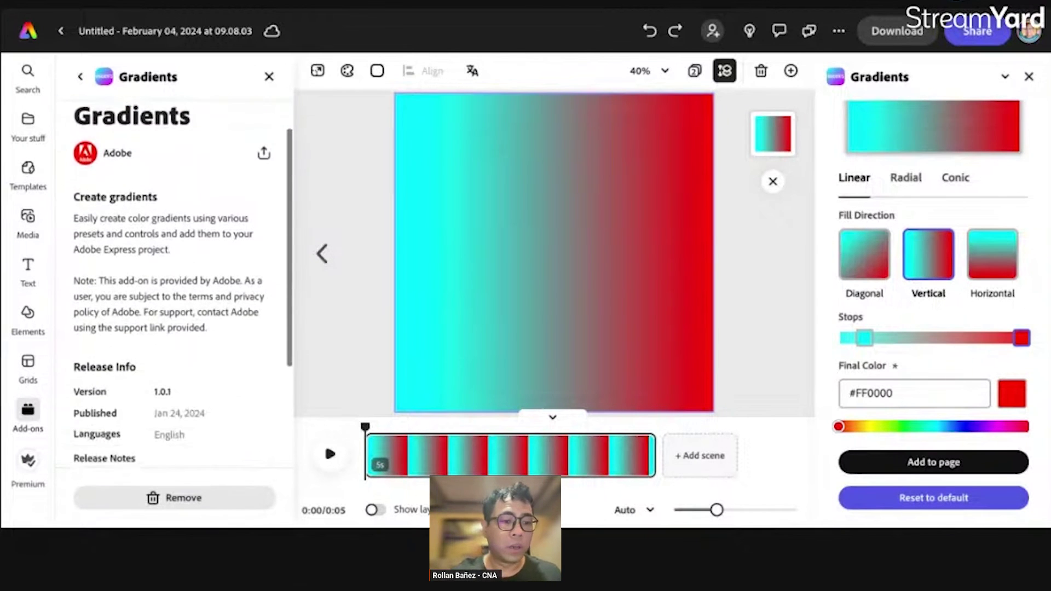
scroll(173, 287, down, 1)
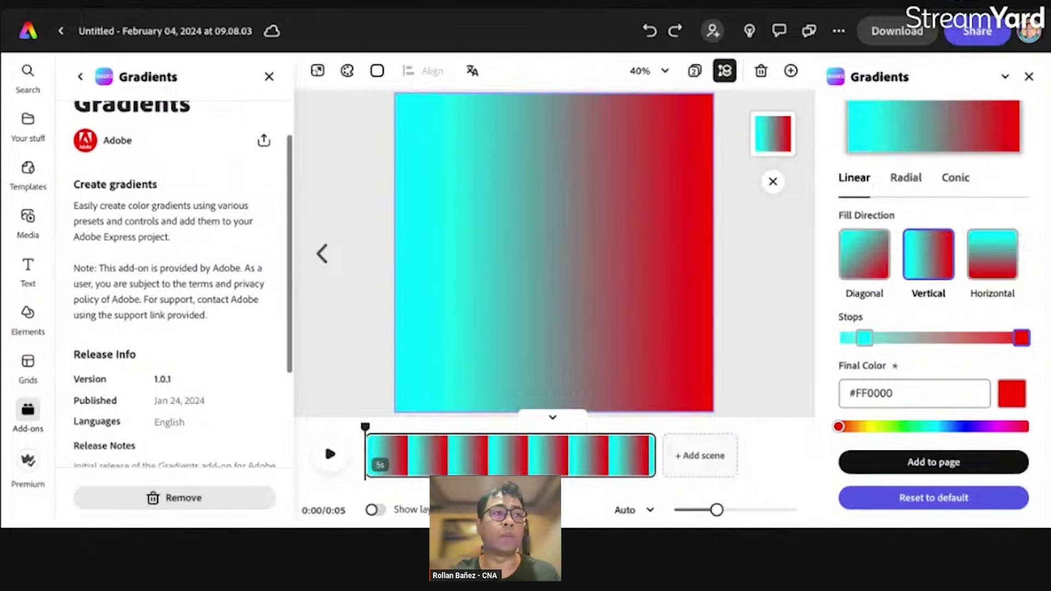
scroll(172, 288, down, 3)
scroll(173, 288, down, 3)
scroll(172, 287, down, 2)
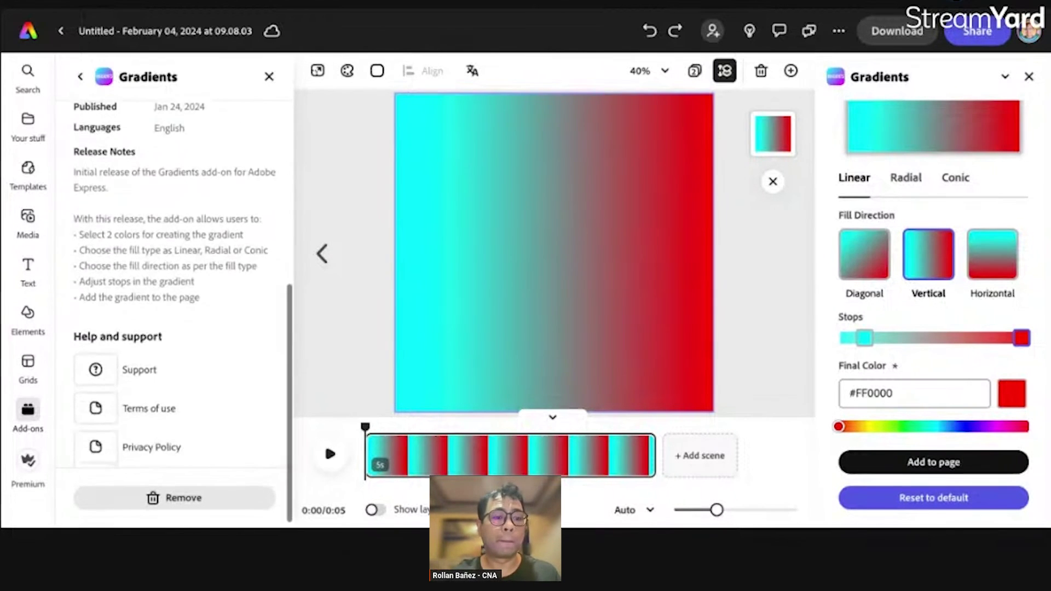
scroll(173, 287, up, 10)
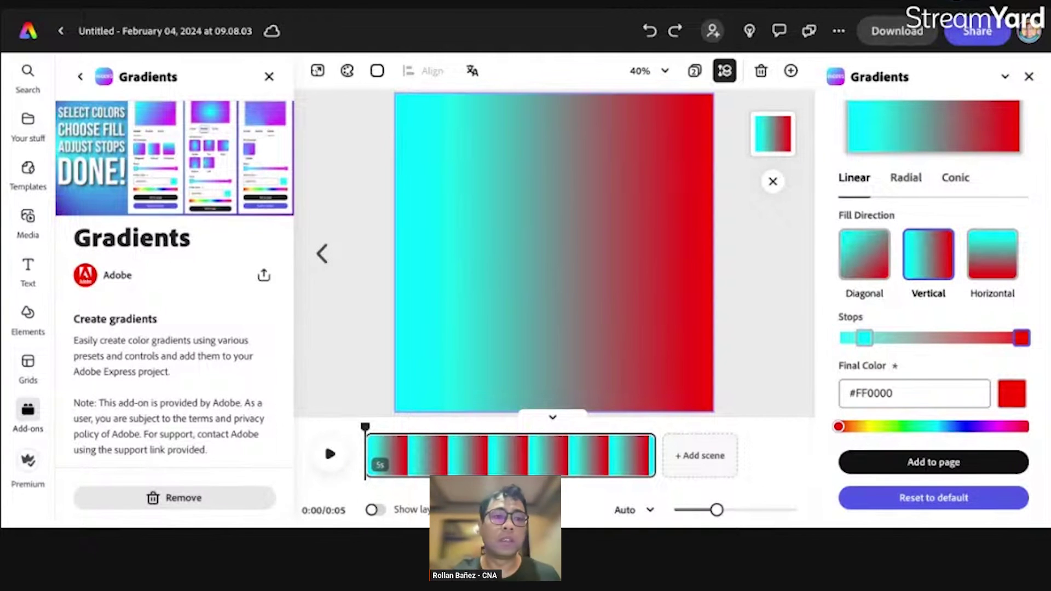
click(268, 77)
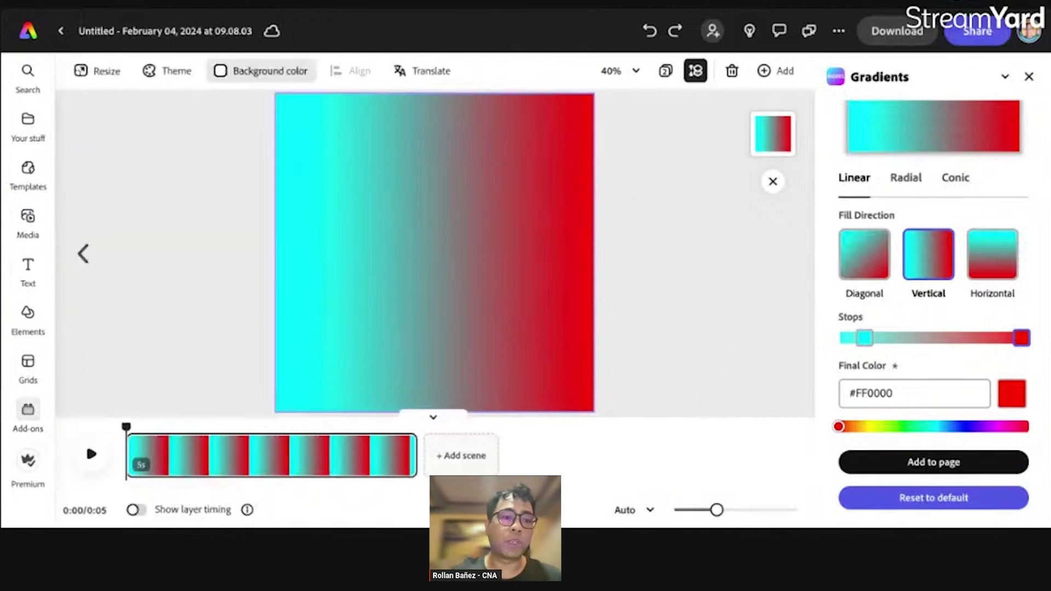